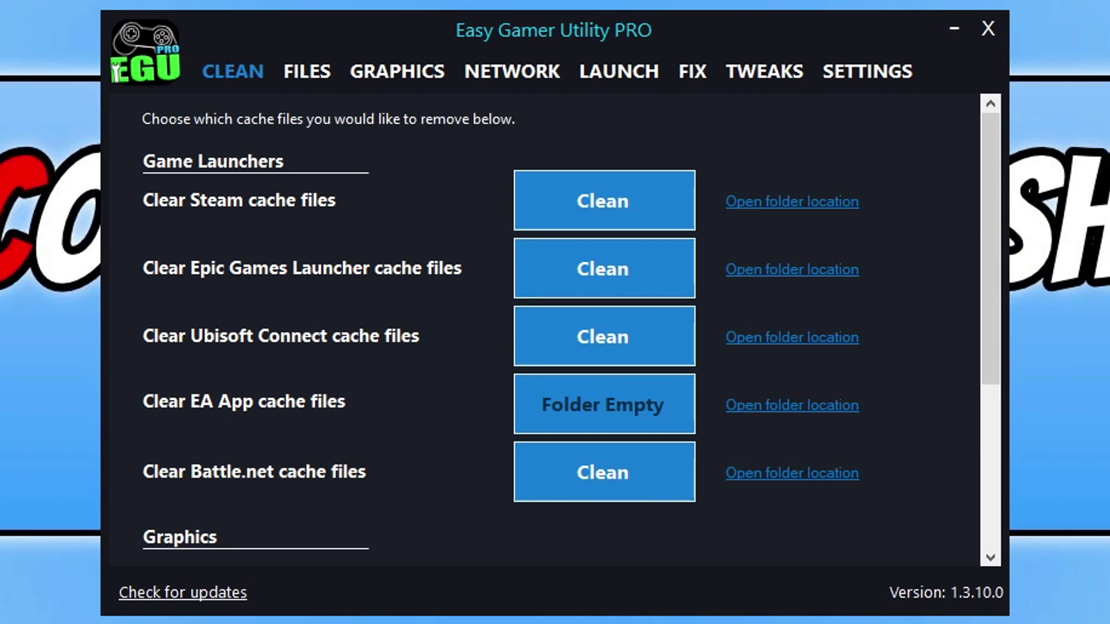
# Switch to the FIX page and scroll down to the Custom Game Fixing section
pyautogui.click(697, 72)
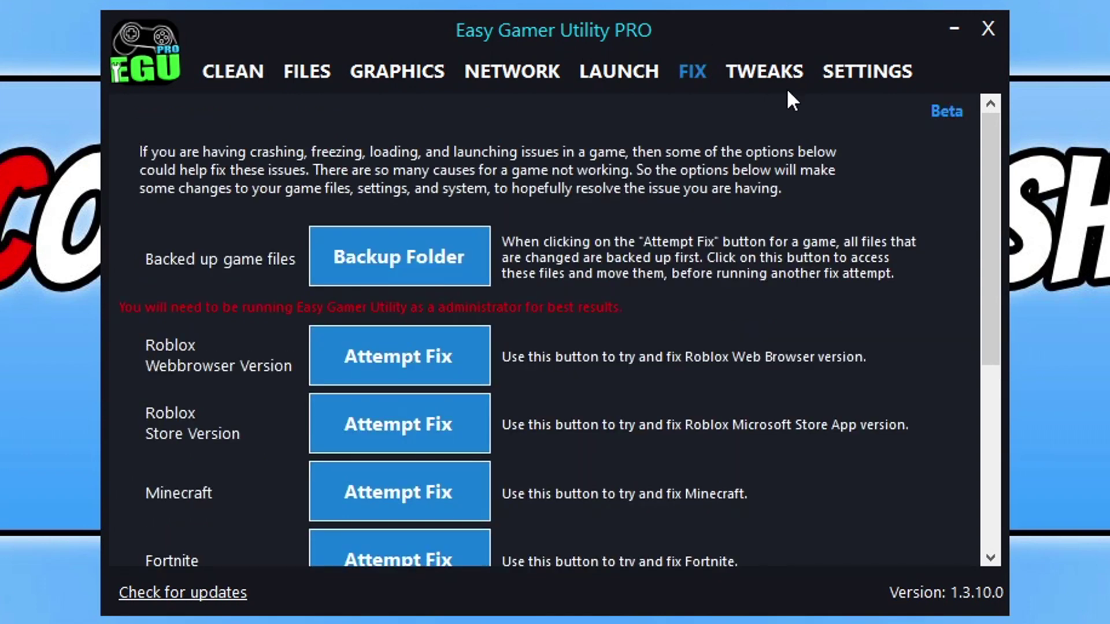
pyautogui.moveTo(996, 139); pyautogui.dragTo(1007, 364)
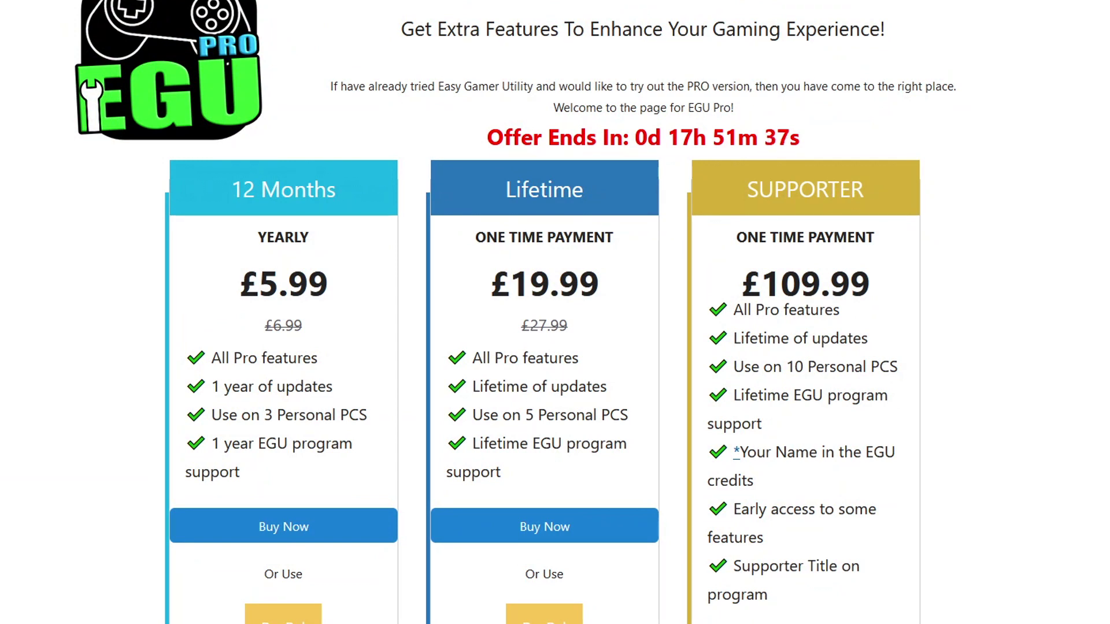
pyautogui.doubleClick(804, 454)
pyautogui.click(895, 453)
pyautogui.moveTo(806, 483); pyautogui.dragTo(808, 452)
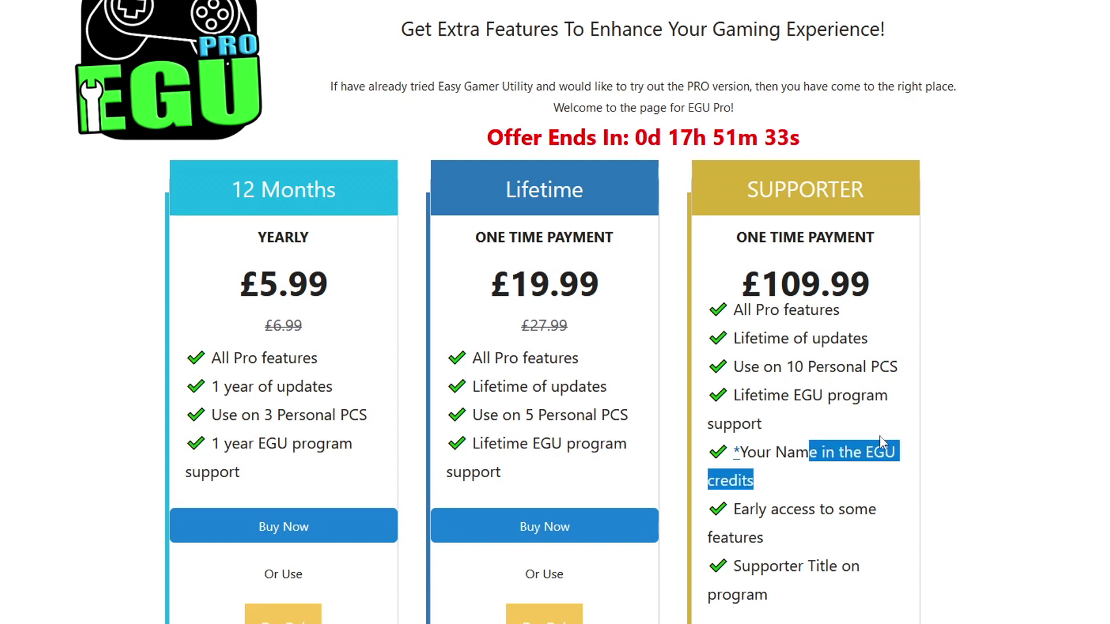
pyautogui.click(932, 412)
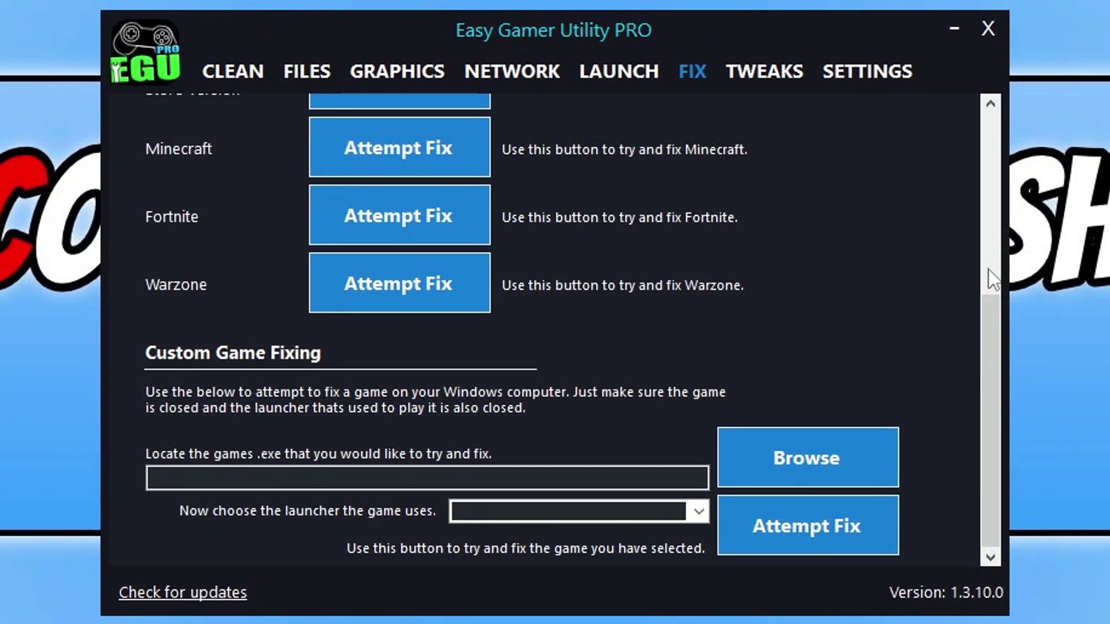
# Run a custom fix on FC24.exe with EA App set as the game's launcher
pyautogui.click(774, 456)
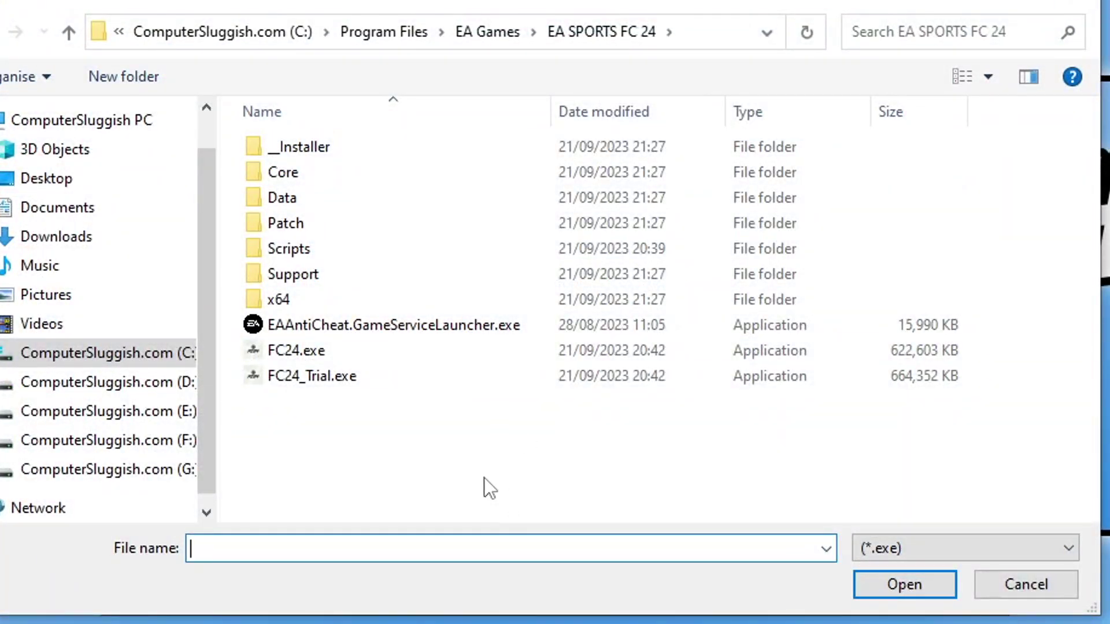
pyautogui.click(359, 351)
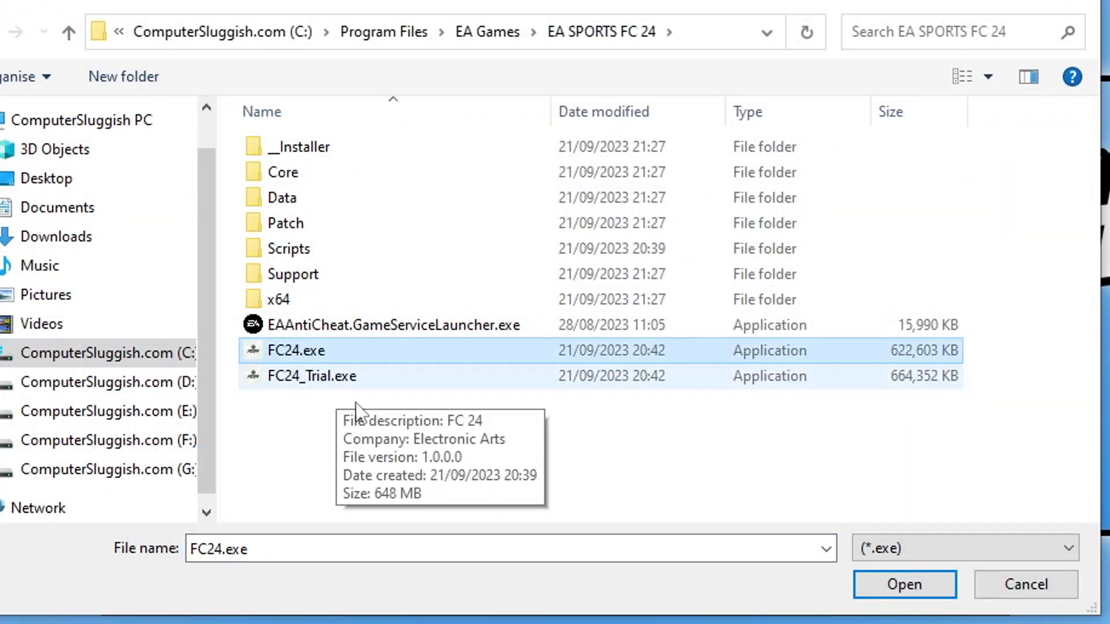
pyautogui.click(903, 585)
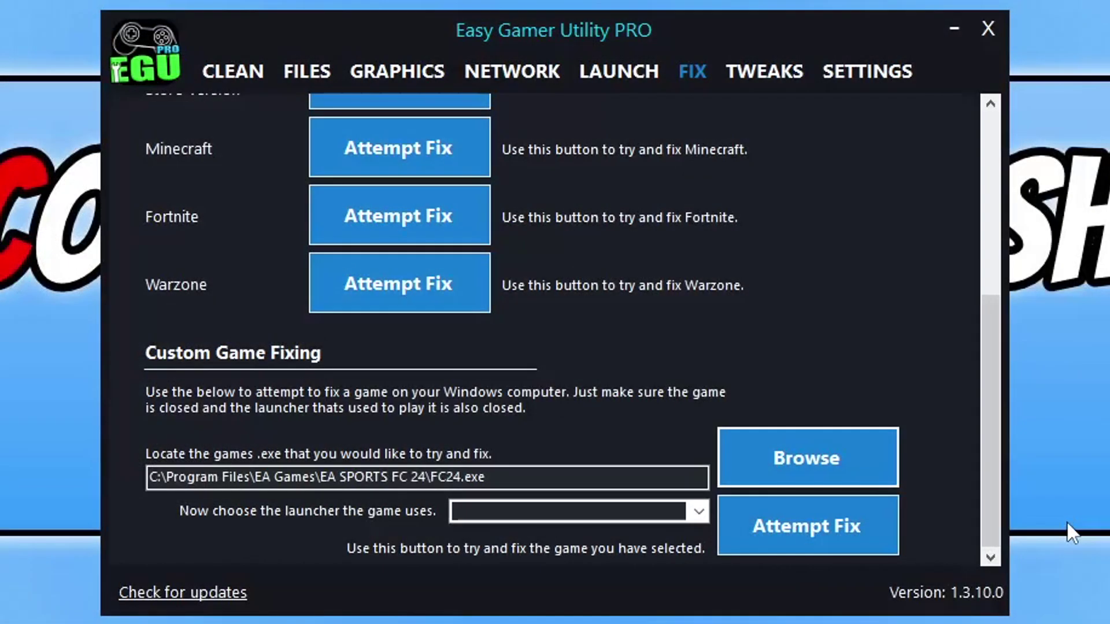
pyautogui.click(700, 513)
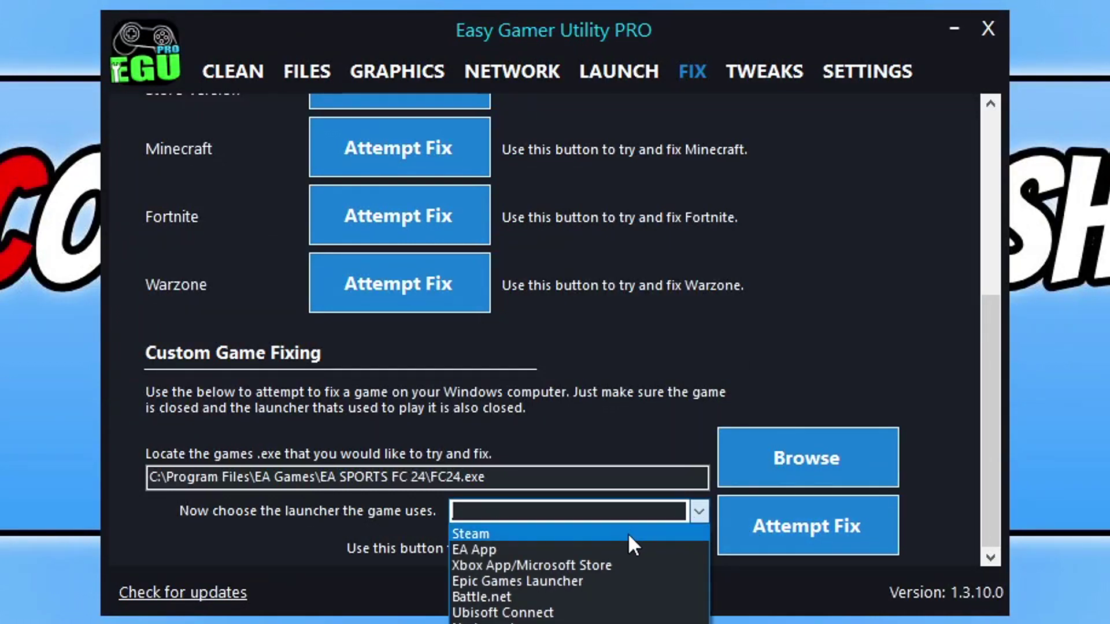
pyautogui.click(594, 552)
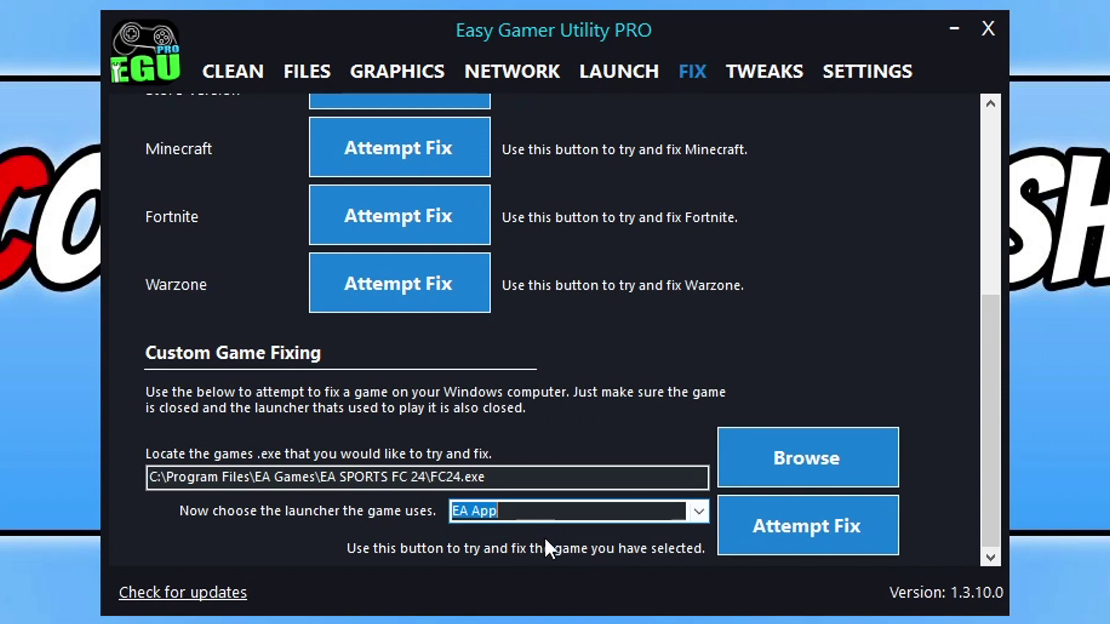
pyautogui.click(823, 541)
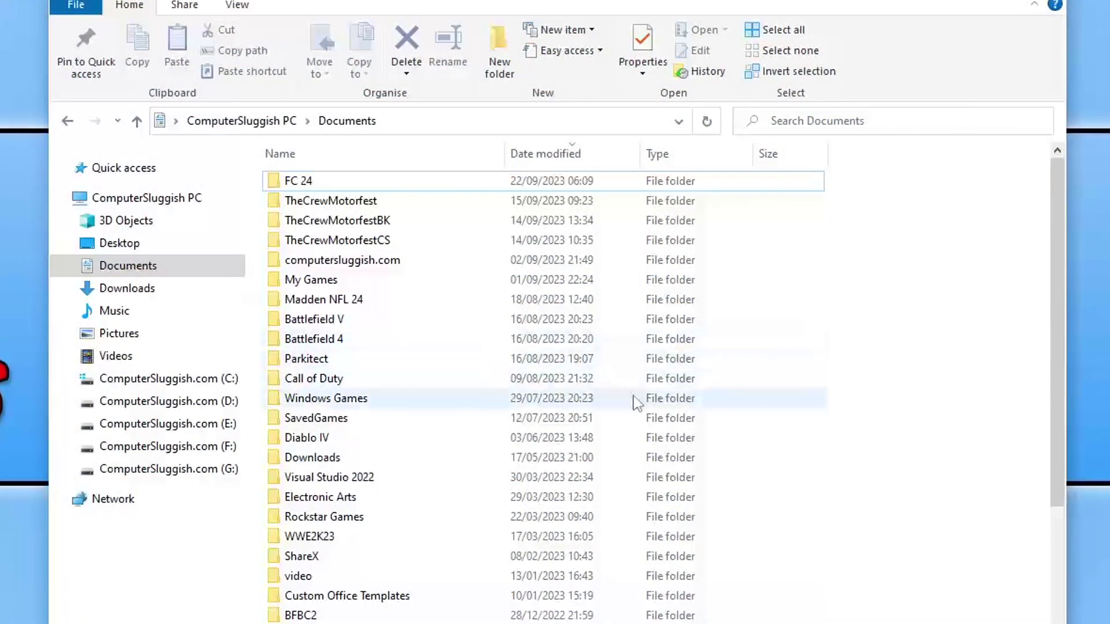
# Rename the FC 24 folder in Documents to FC 24CS by appending CS
pyautogui.rightClick(307, 182)
pyautogui.click(456, 549)
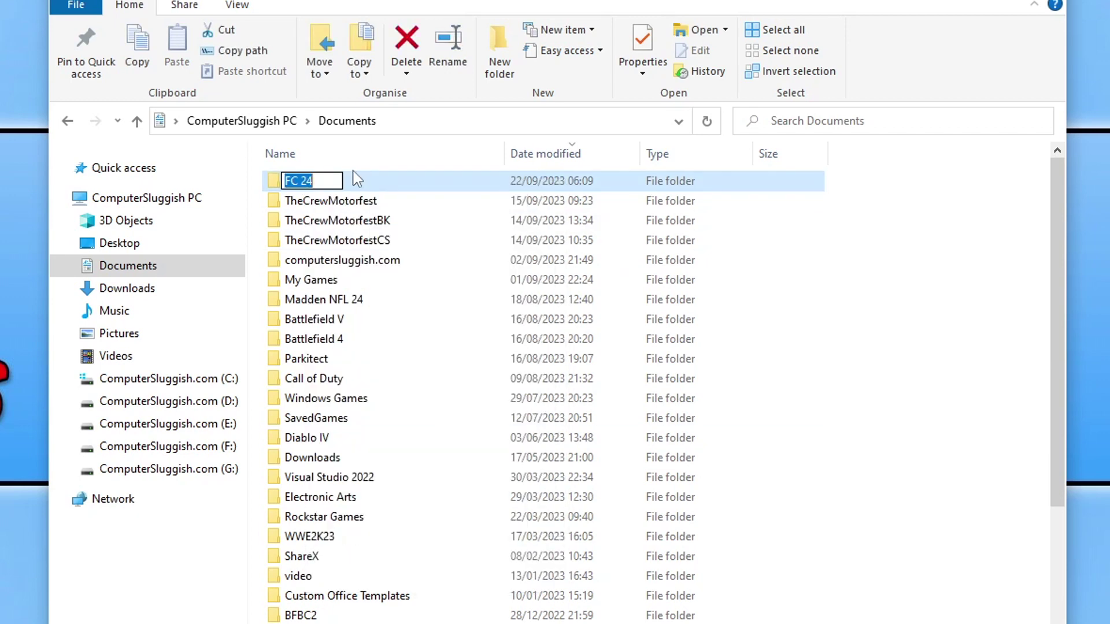
pyautogui.click(335, 180)
pyautogui.write('CS')
pyautogui.click(889, 208)
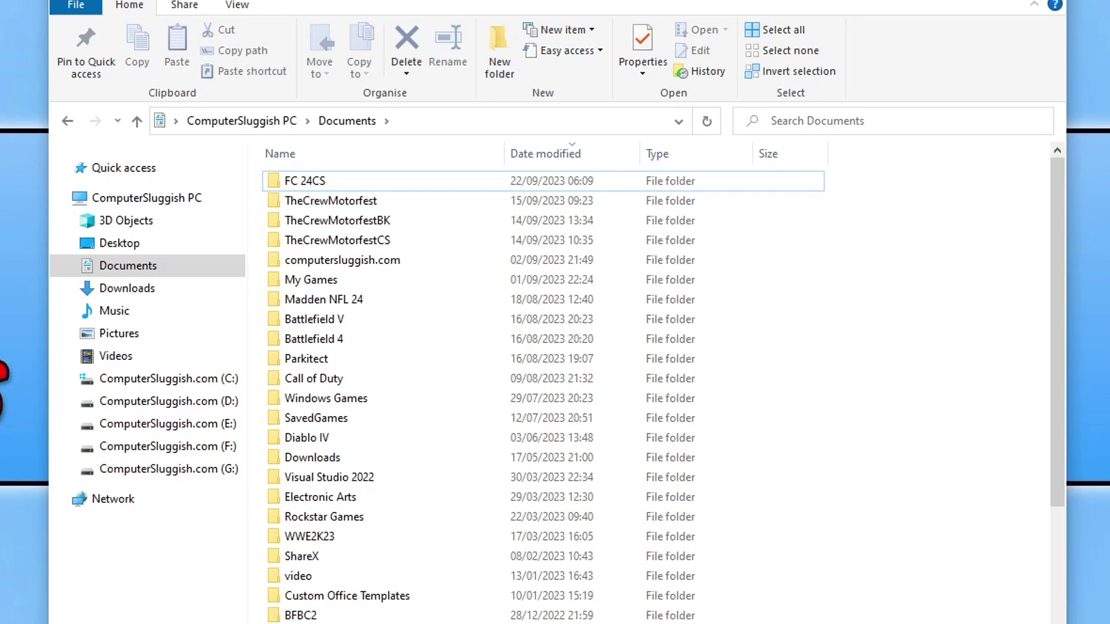
# Rename FC 24CS back to FC 24 by deleting the CS suffix
pyautogui.rightClick(336, 174)
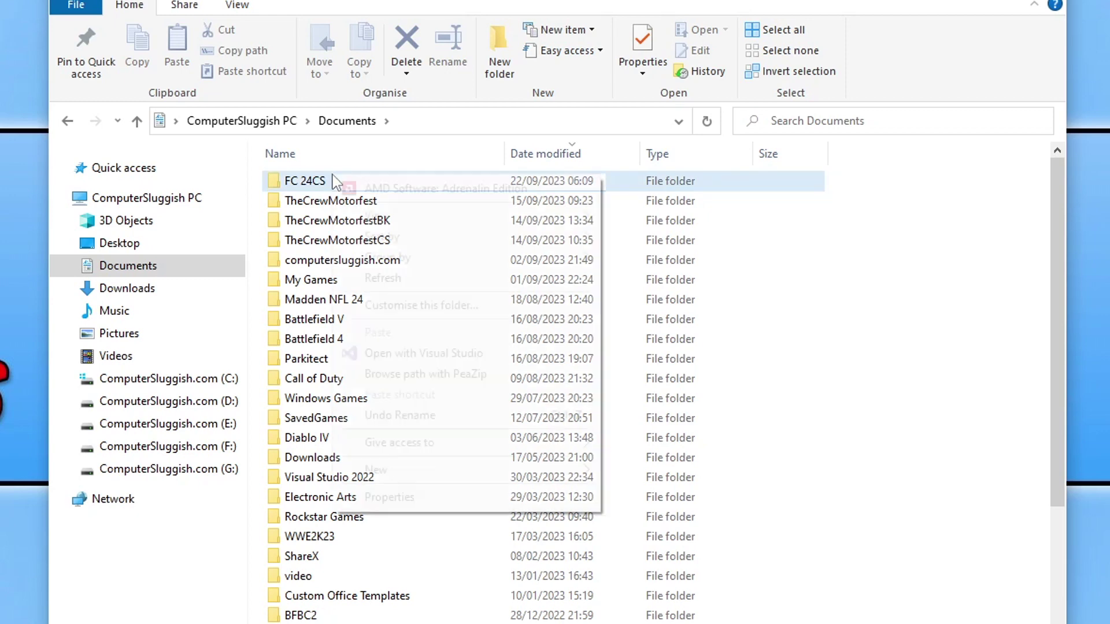
pyautogui.rightClick(300, 184)
pyautogui.click(341, 553)
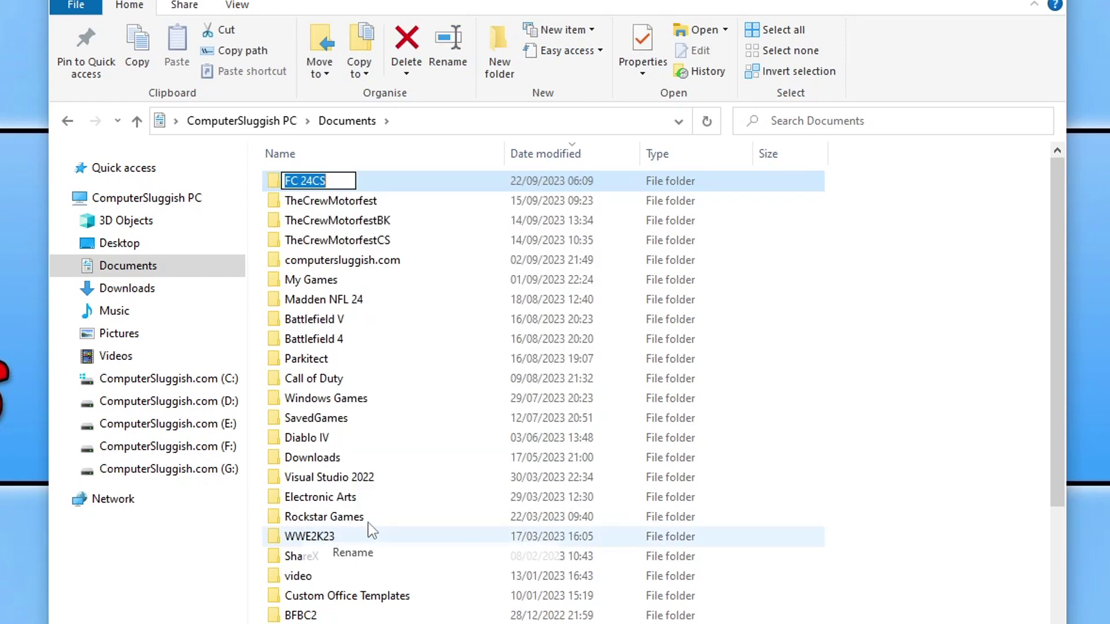
pyautogui.click(341, 180)
pyautogui.moveTo(314, 180); pyautogui.dragTo(335, 174)
pyautogui.press('BackSpace')
pyautogui.press('Return')
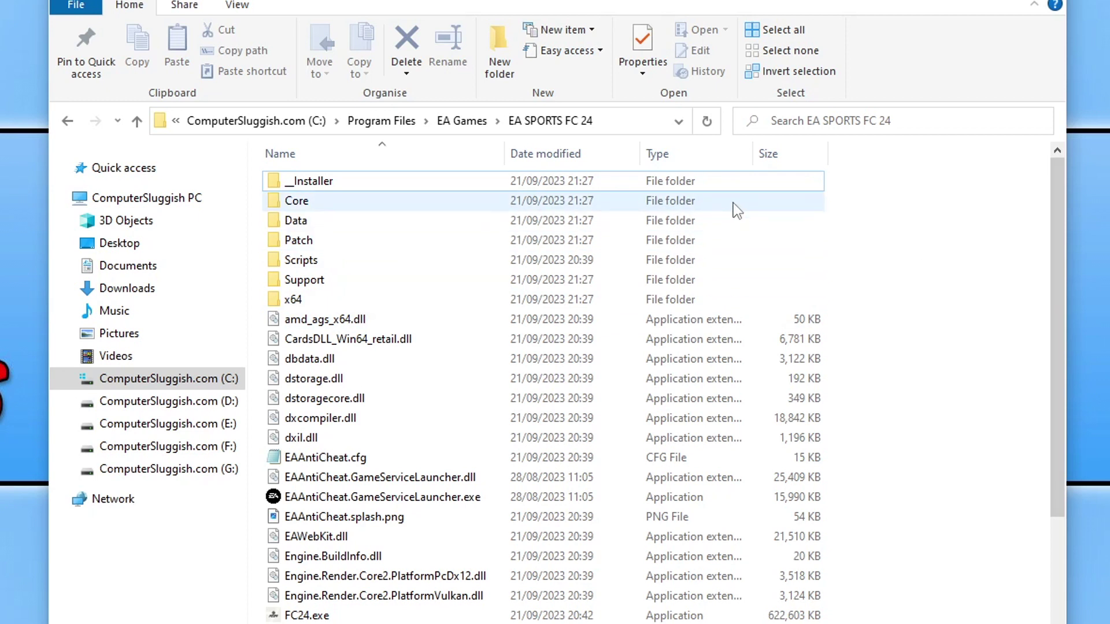
# Go into __Installer\EAAntiCheat and bring up options for EAAntiCheat.Installer.exe
pyautogui.doubleClick(329, 184)
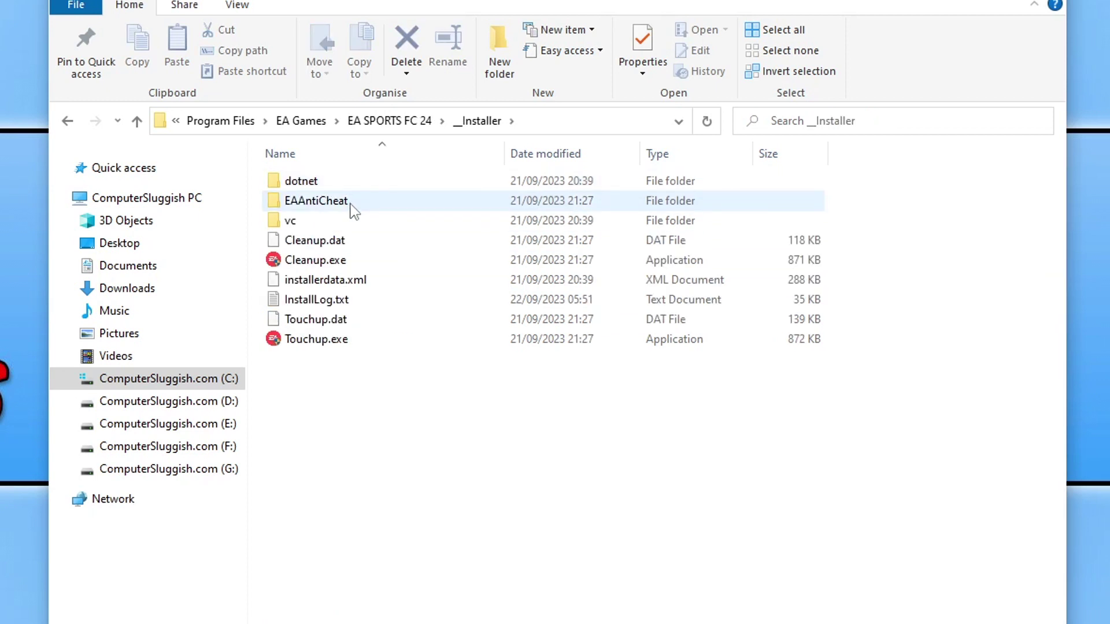
pyautogui.doubleClick(350, 209)
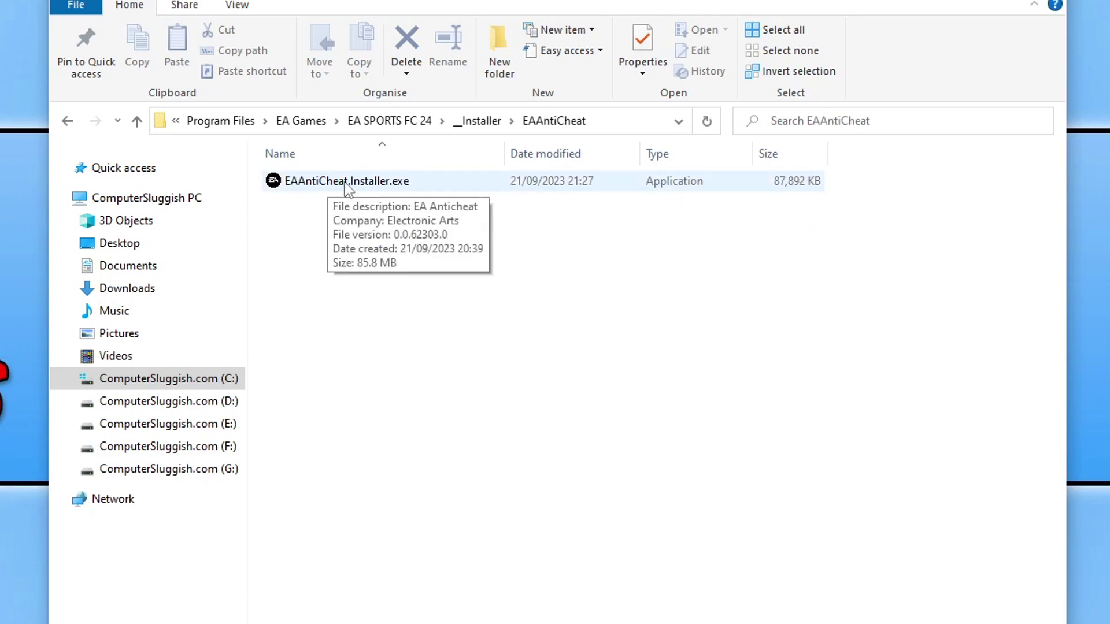
pyautogui.rightClick(347, 189)
# Run the anti-cheat installer as administrator and repair FC 24 using the EA SPORTS FC 24 folder
pyautogui.click(427, 218)
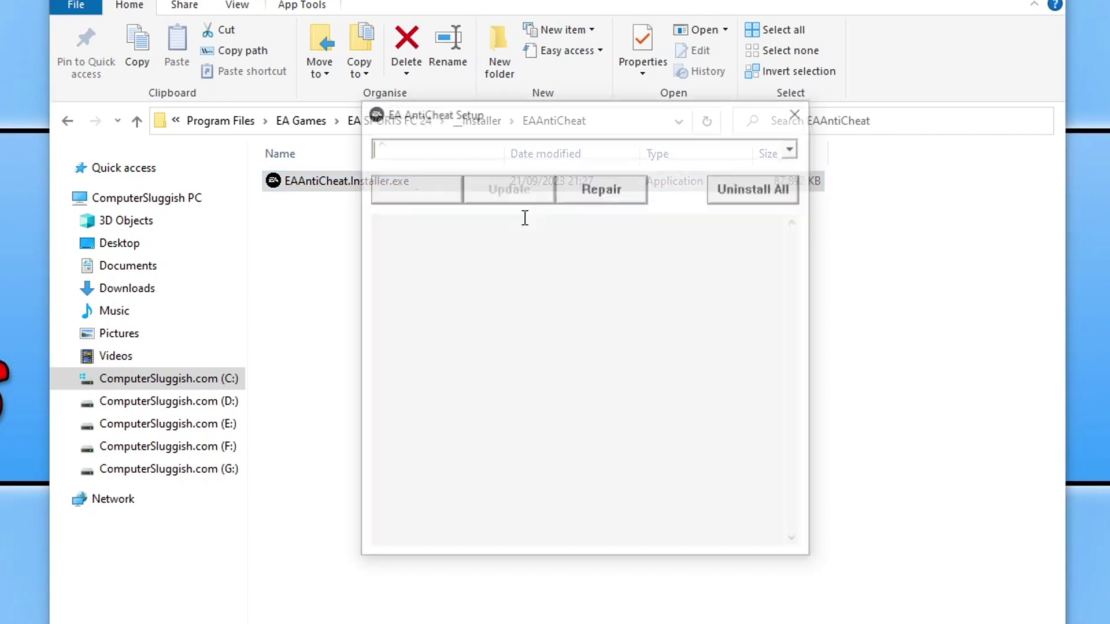
pyautogui.click(803, 143)
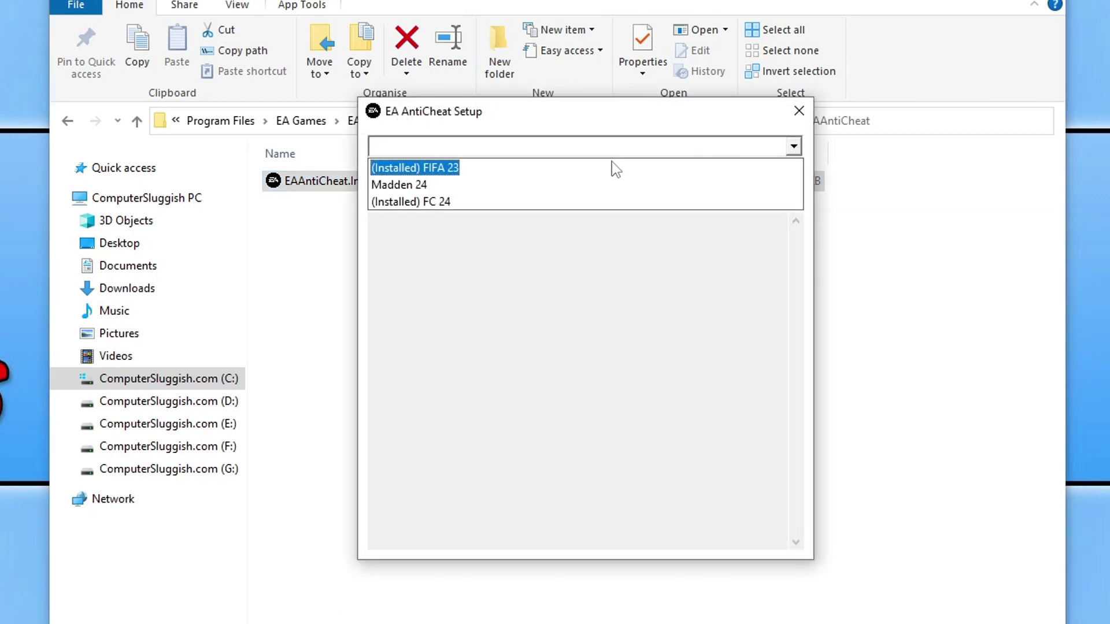
pyautogui.click(447, 203)
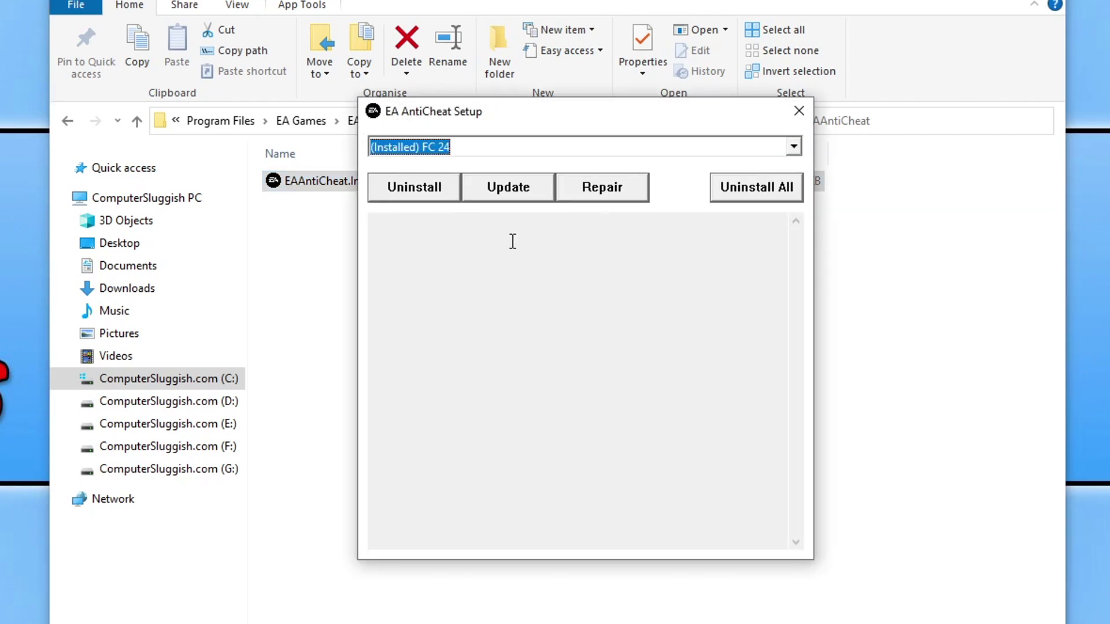
pyautogui.click(623, 202)
pyautogui.click(633, 385)
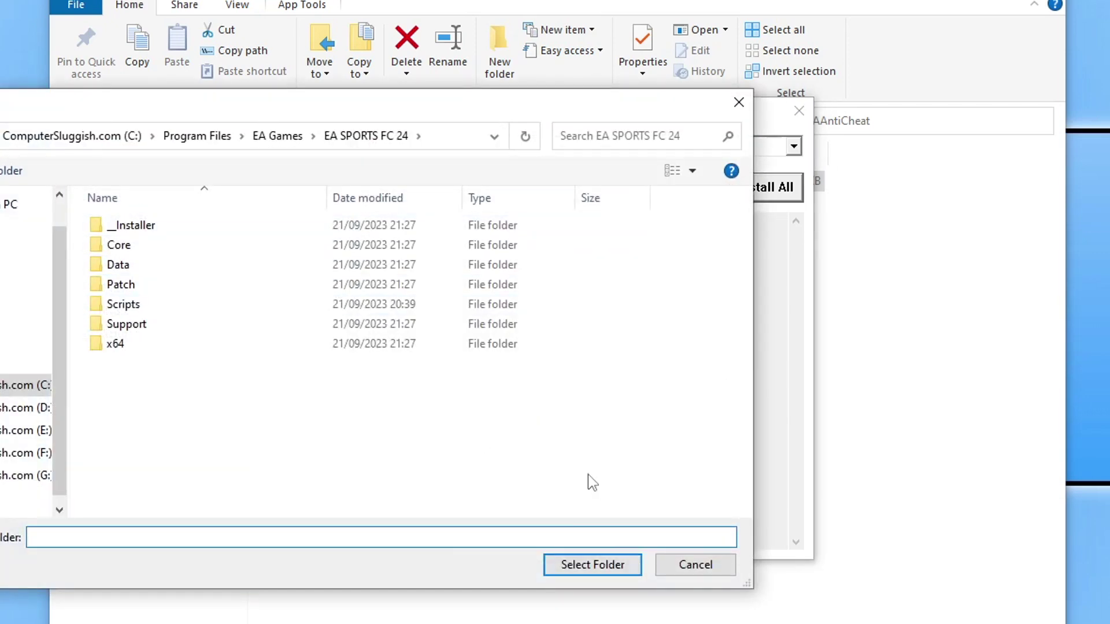
pyautogui.moveTo(347, 113); pyautogui.dragTo(381, 97)
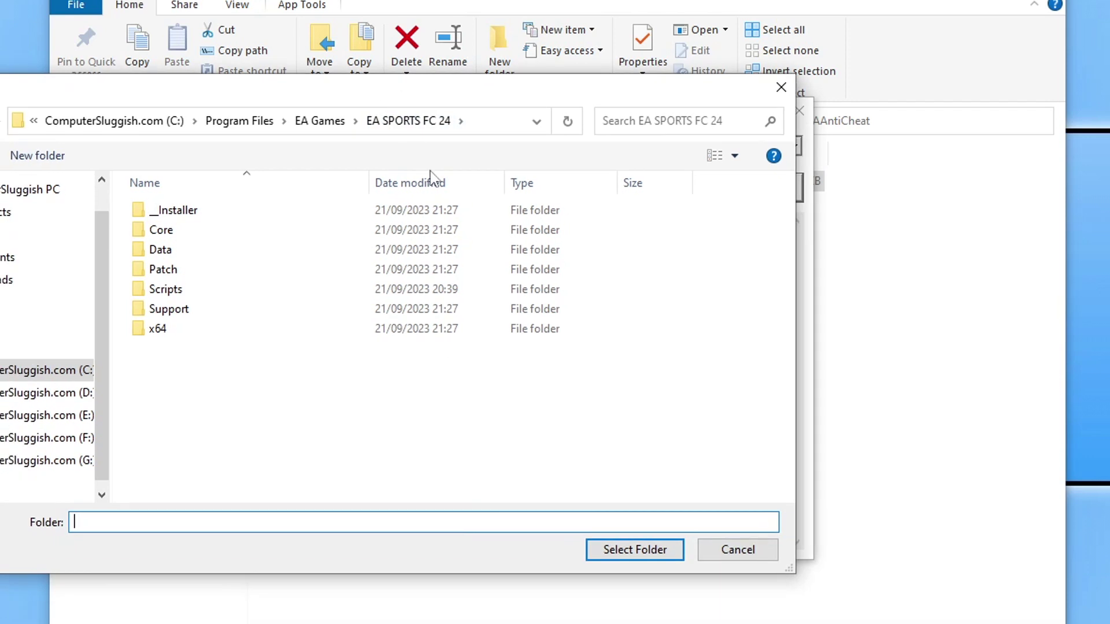
pyautogui.click(652, 561)
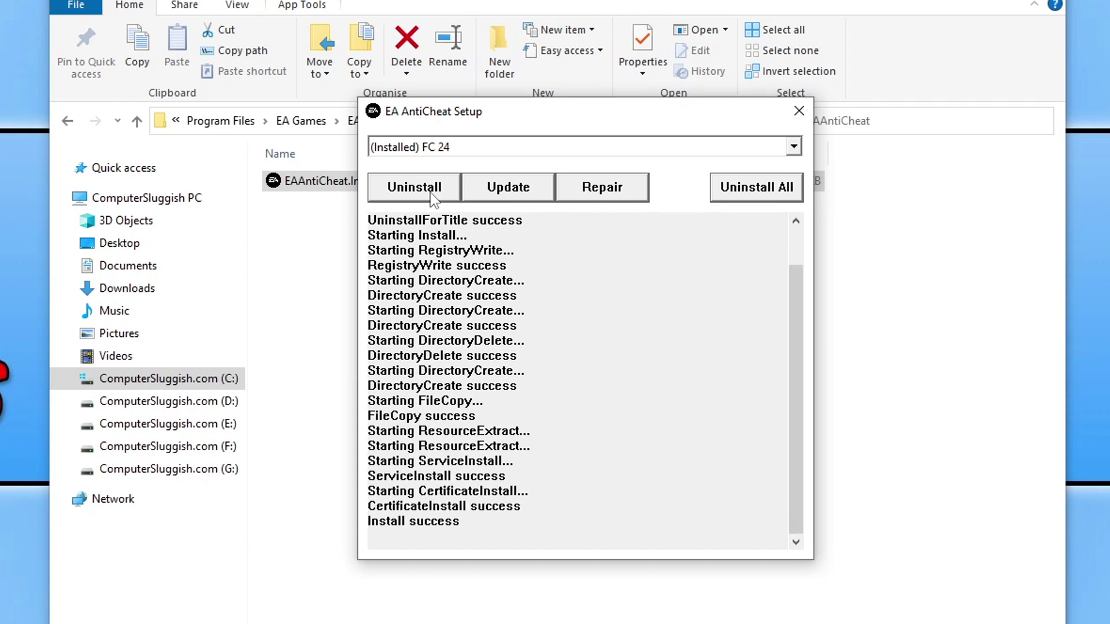
# Uninstall EA AntiCheat for FC 24, then reinstall it
pyautogui.scroll(1, 497, 371)
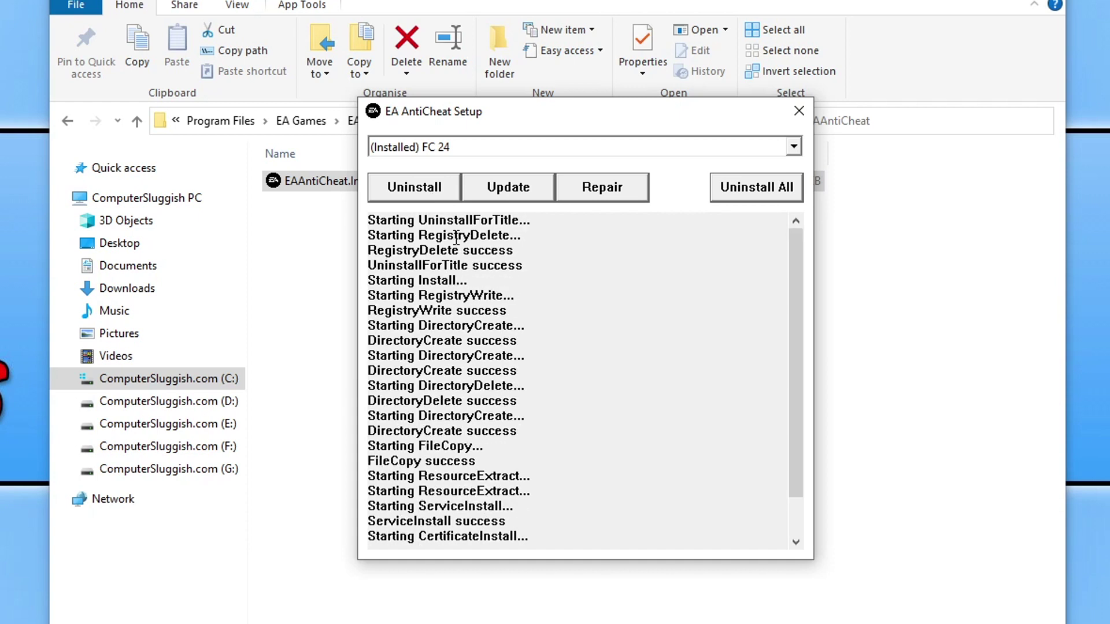
pyautogui.click(425, 192)
pyautogui.click(429, 196)
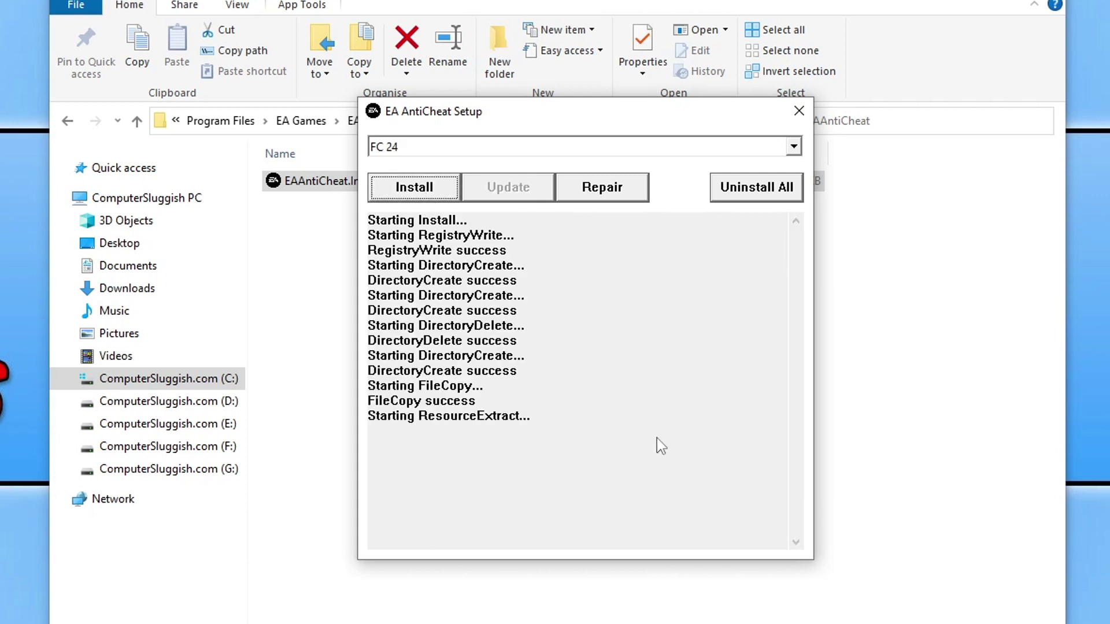